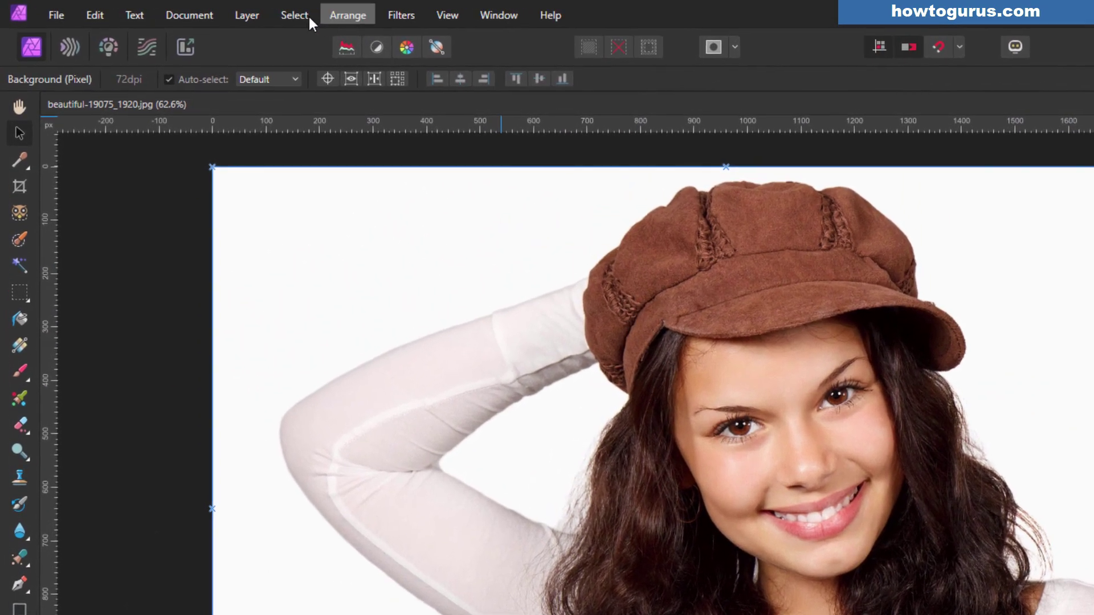
# Use Select > Select Subject to select the woman in the brown cap
pyautogui.click(197, 11)
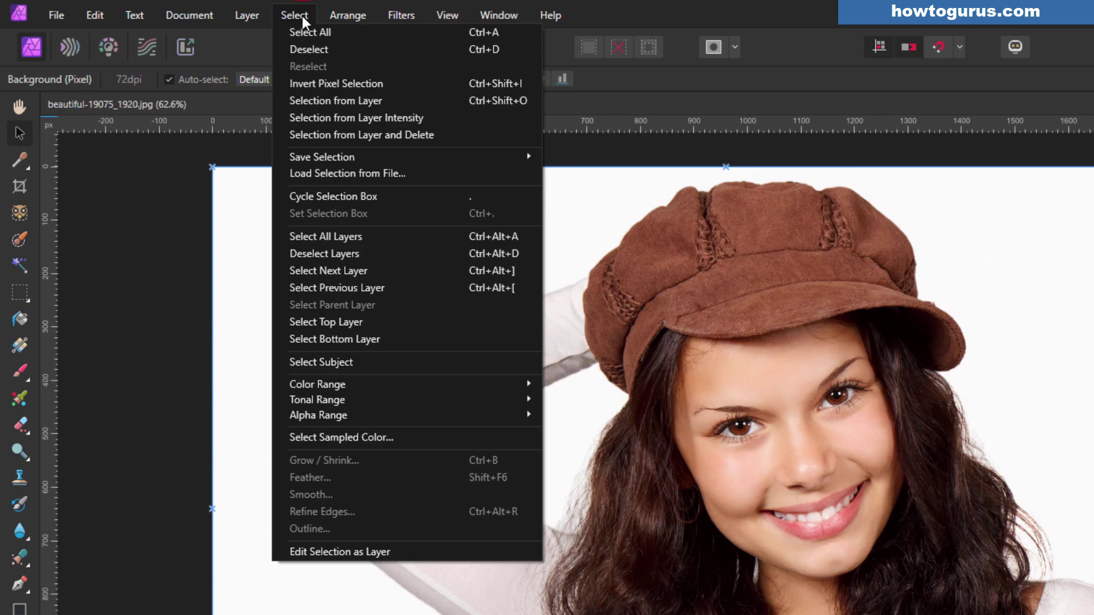
pyautogui.click(391, 363)
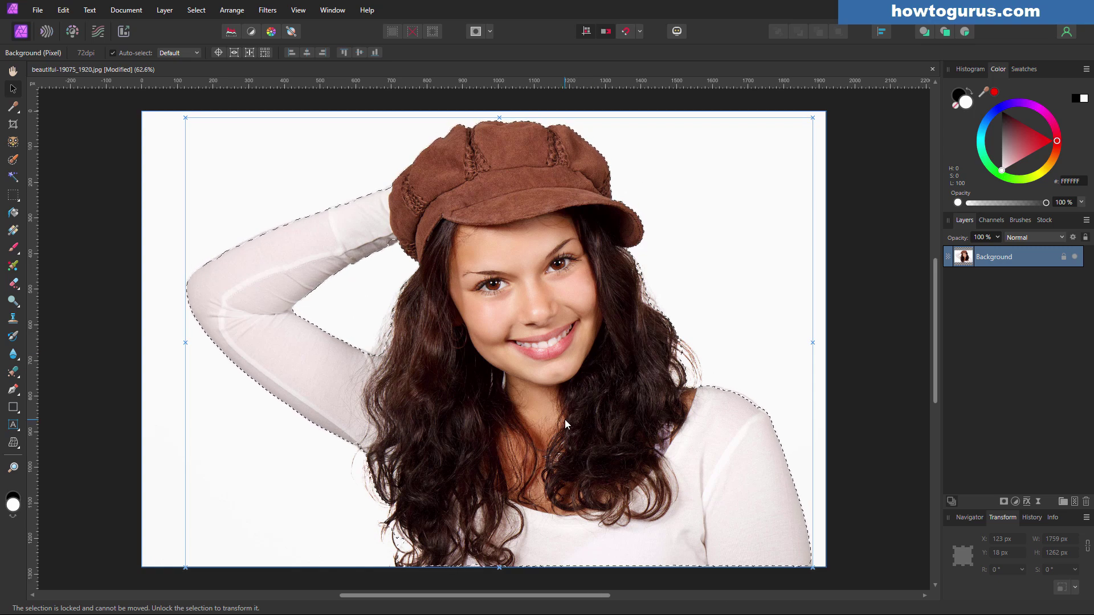
# Duplicate the Background layer, keeping the copy's name as Background
pyautogui.rightClick(992, 257)
pyautogui.click(980, 384)
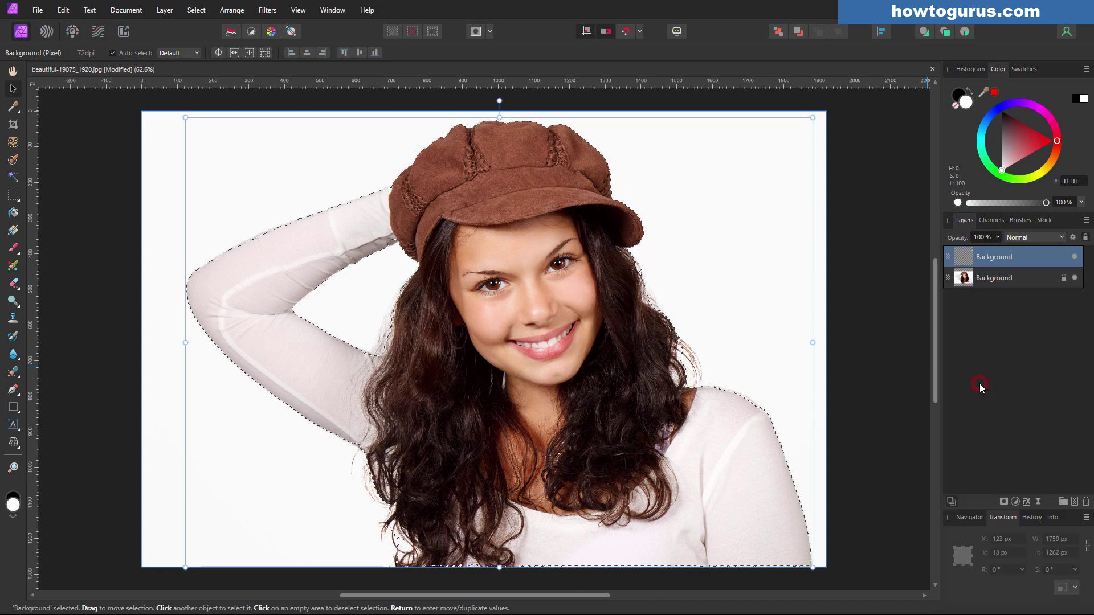
pyautogui.doubleClick(1003, 257)
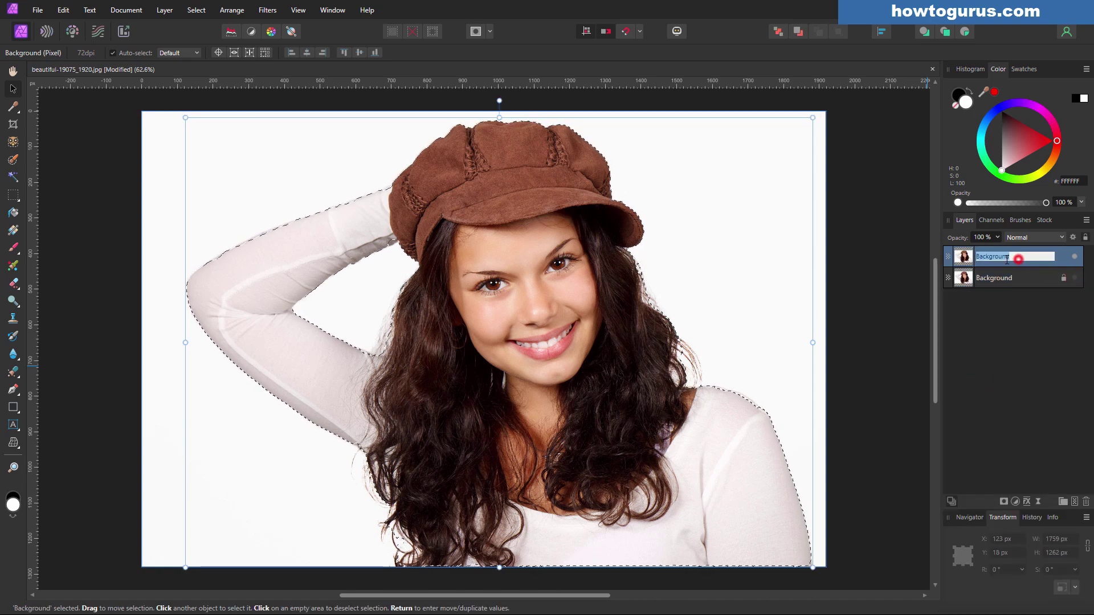
pyautogui.press('Return')
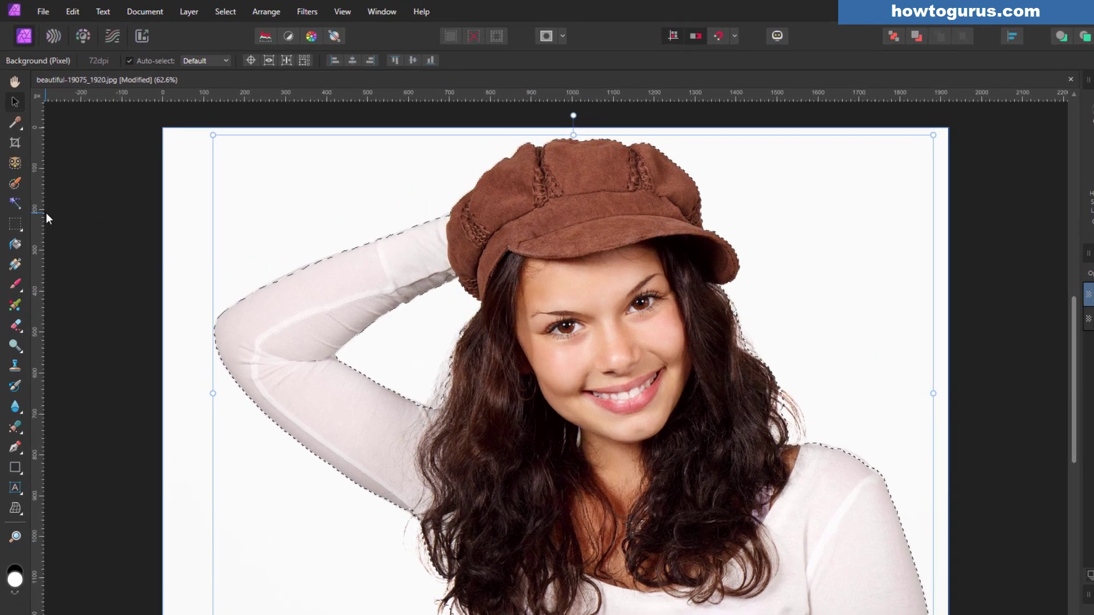
# Switch to the Selection Brush Tool
pyautogui.click(15, 183)
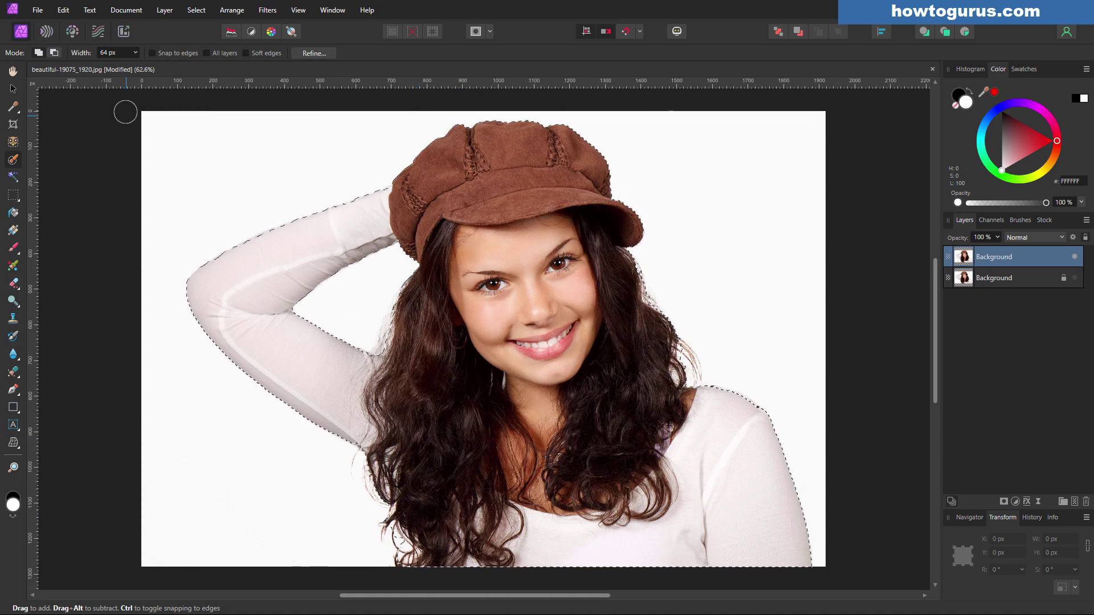
# Open Refine Selection and matte the edges along her upper and lower hair
pyautogui.click(313, 53)
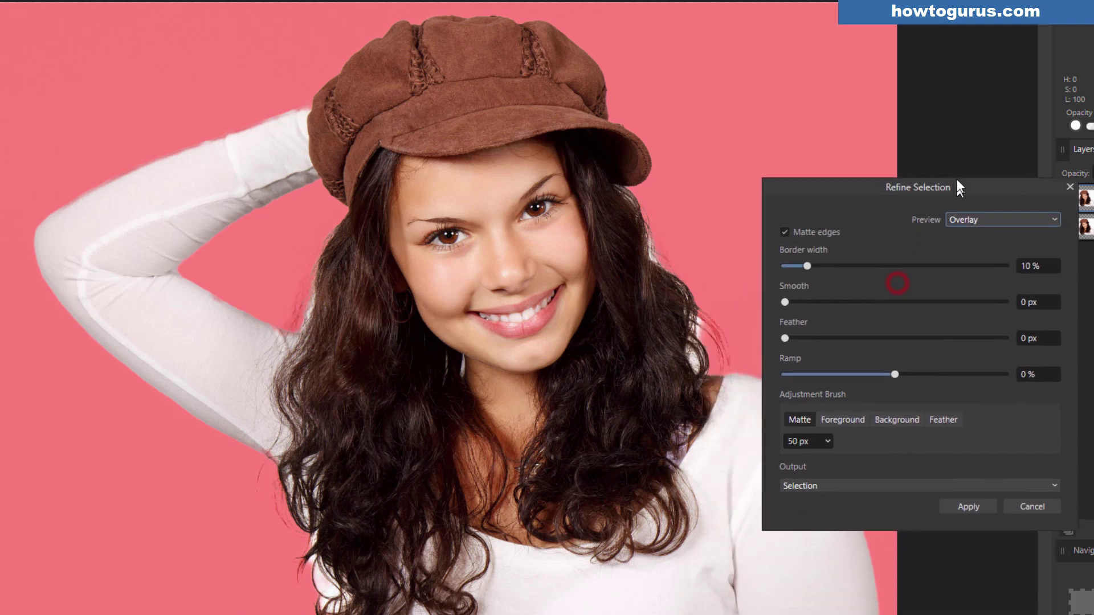
pyautogui.moveTo(957, 181); pyautogui.dragTo(958, 125)
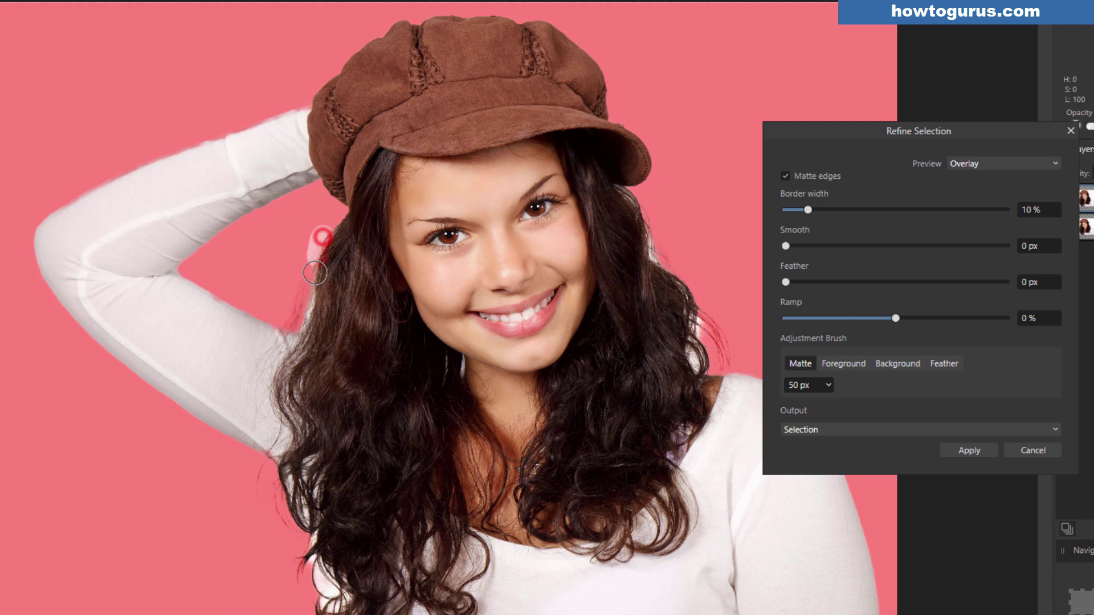
pyautogui.moveTo(314, 273); pyautogui.dragTo(307, 313)
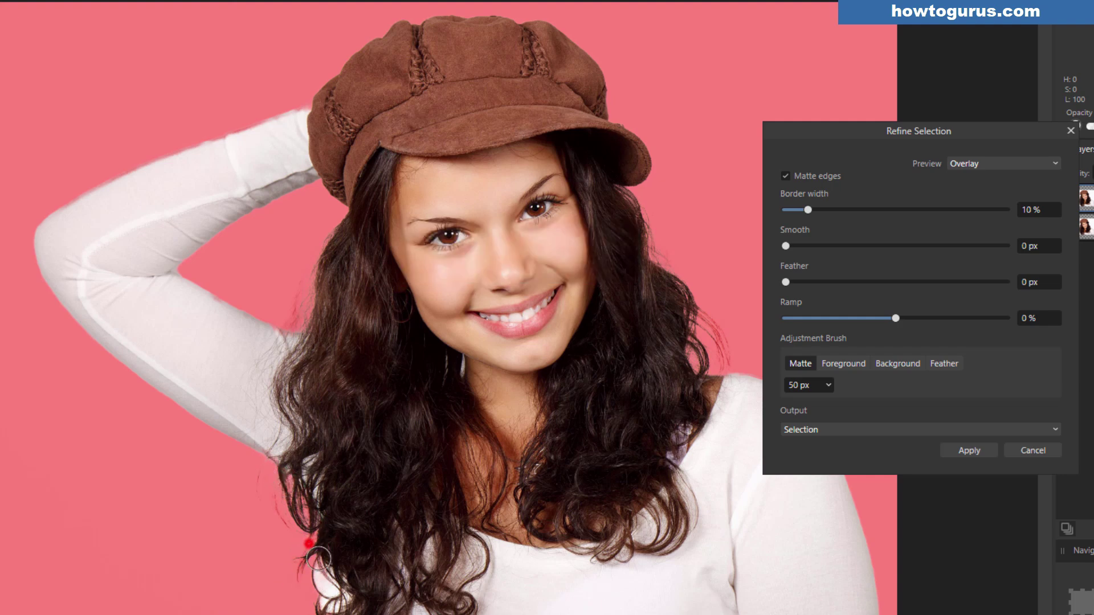
pyautogui.moveTo(319, 559); pyautogui.dragTo(345, 603)
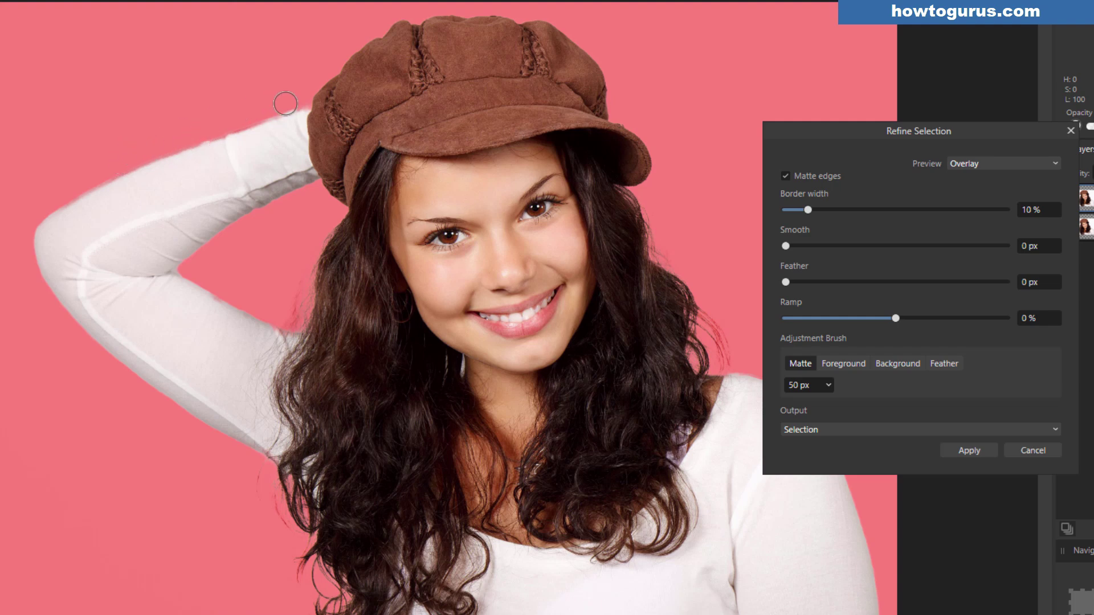
# Matte the sleeve and raised-arm edges, then apply with Output kept as Selection
pyautogui.moveTo(257, 118); pyautogui.dragTo(251, 121)
pyautogui.moveTo(110, 175); pyautogui.dragTo(33, 203)
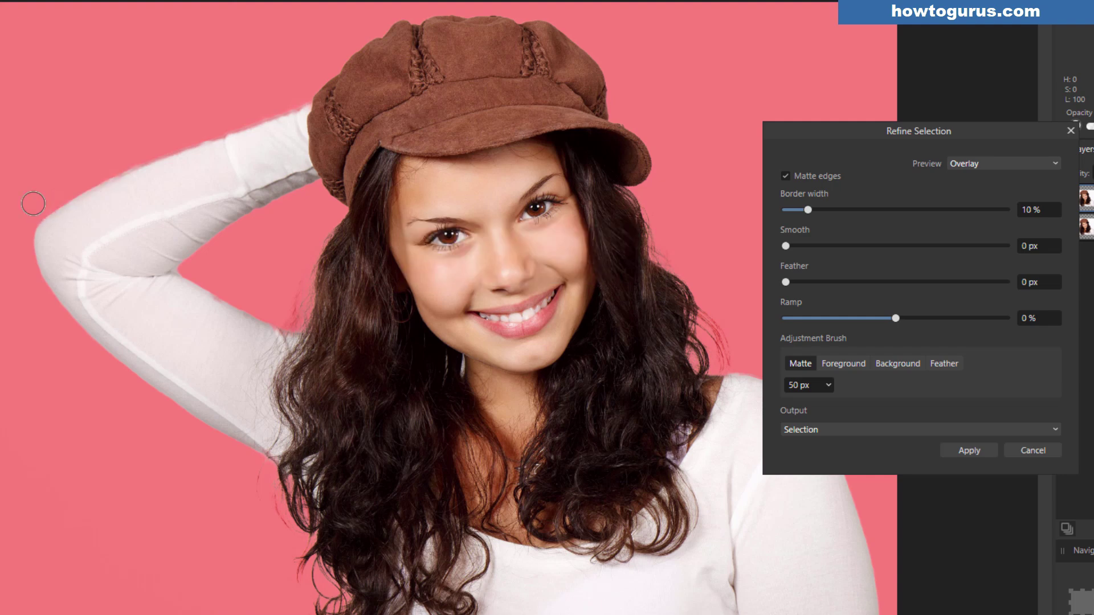
pyautogui.moveTo(131, 163); pyautogui.dragTo(212, 136)
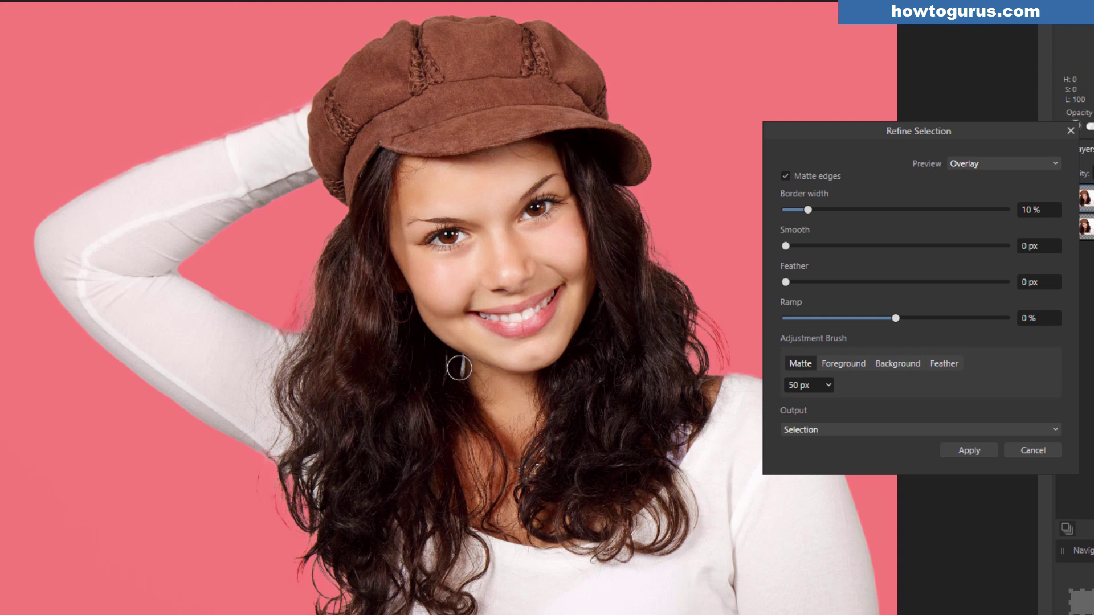
pyautogui.click(863, 430)
pyautogui.click(832, 447)
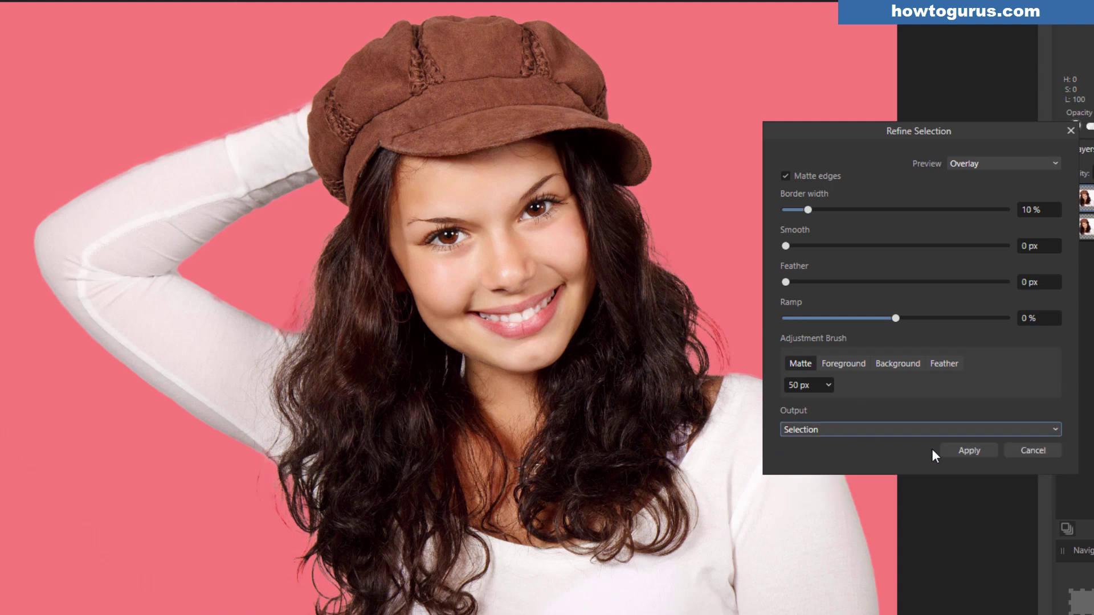
pyautogui.click(968, 450)
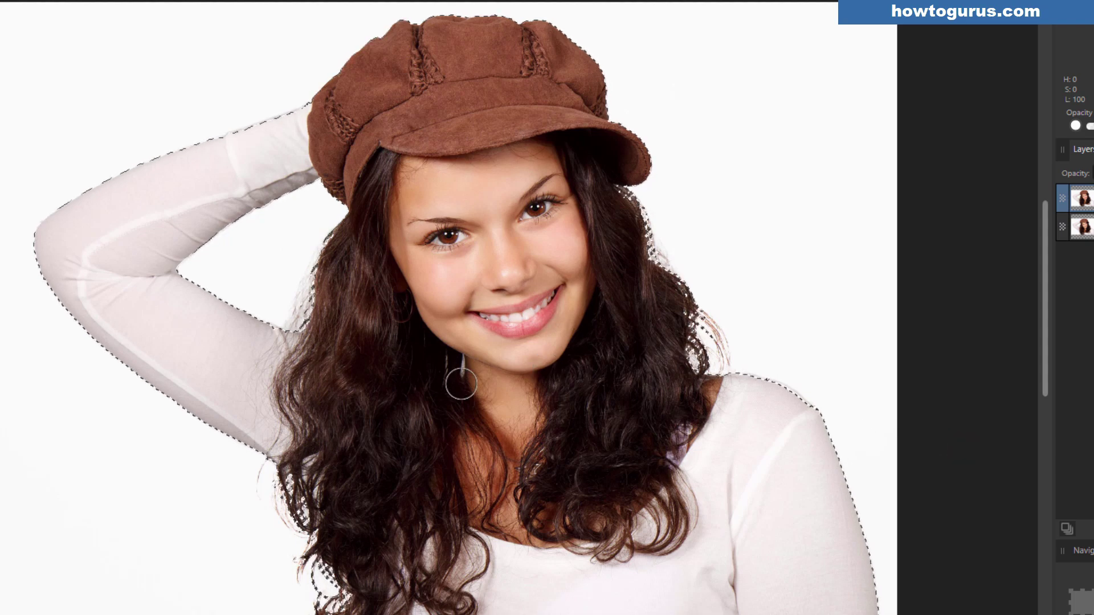
# Zoom in to about 373% on the earring beside her chin
pyautogui.scroll(2, 461, 384)
pyautogui.scroll(4, 461, 384)
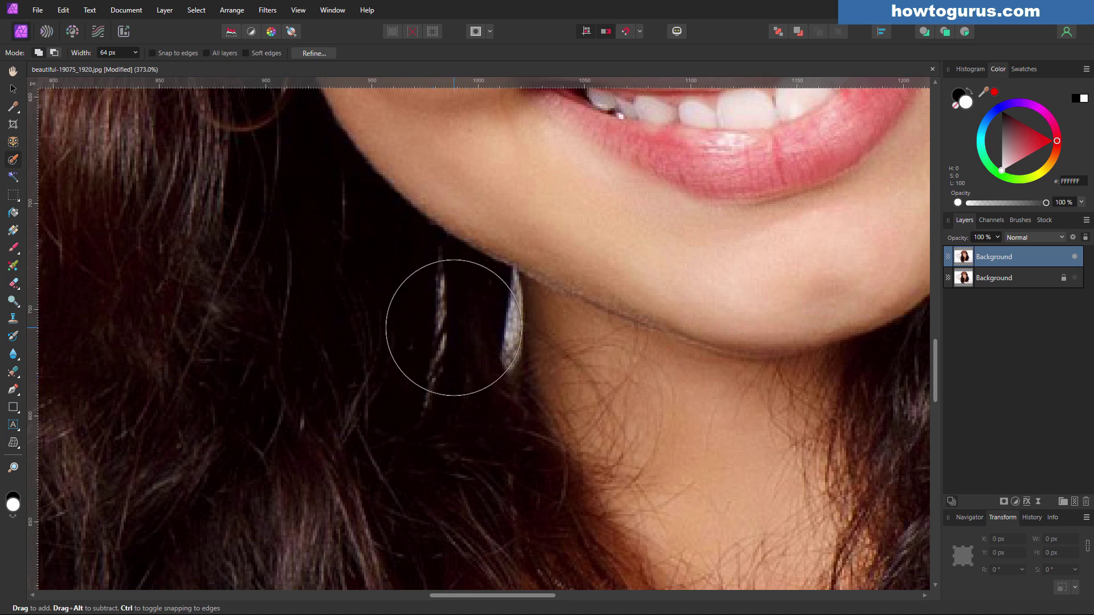
# Clone dark hair over the earring with a 33 px Clone Brush, then set hardness to 0%
pyautogui.click(12, 319)
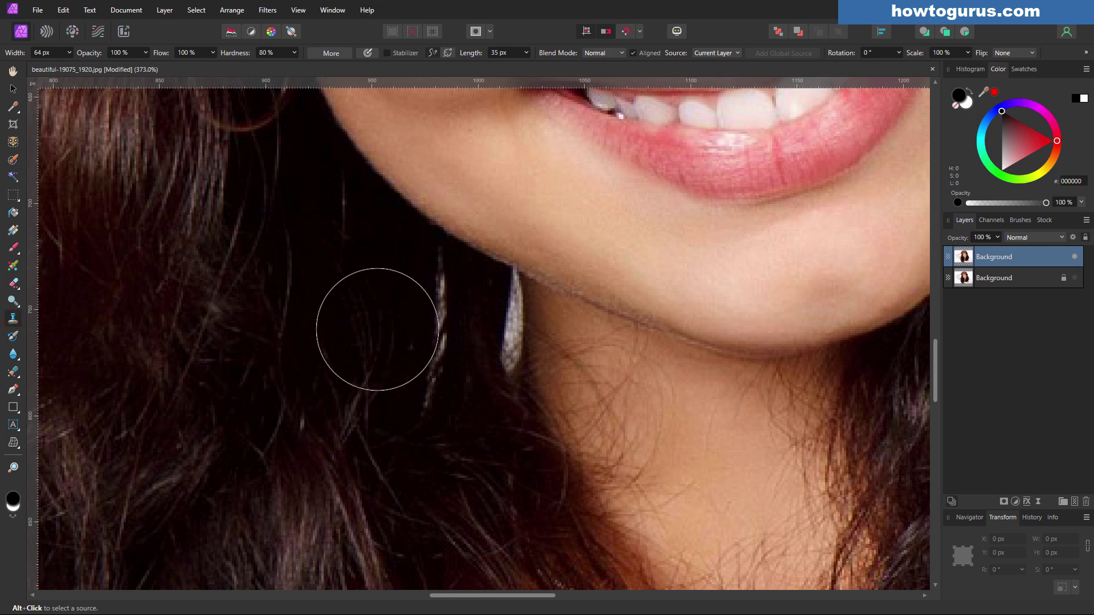
pyautogui.hotkey('ctrl', '[')
pyautogui.hotkey('ctrl', '[')
pyautogui.hotkey('ctrl', '[')
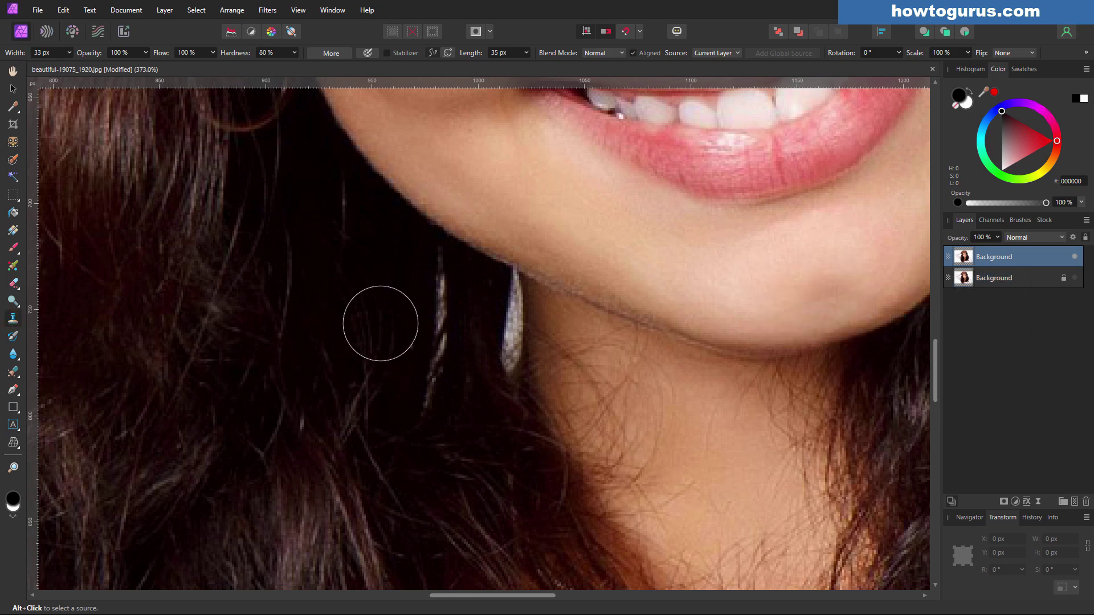
pyautogui.keyDown('alt'); pyautogui.click(362, 297); pyautogui.keyUp('alt')
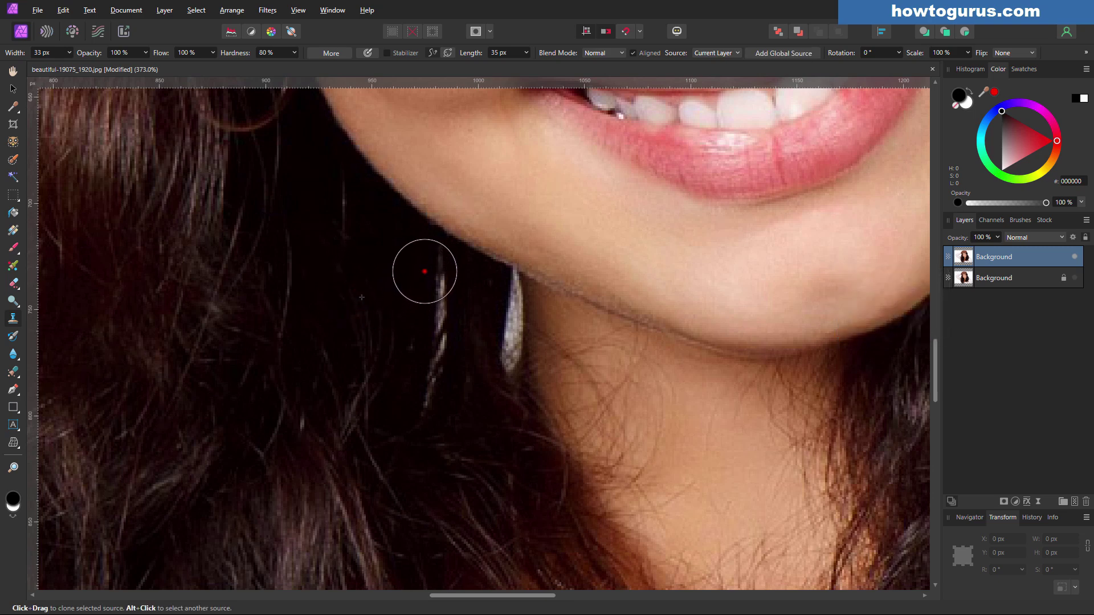
pyautogui.moveTo(425, 271); pyautogui.dragTo(425, 383)
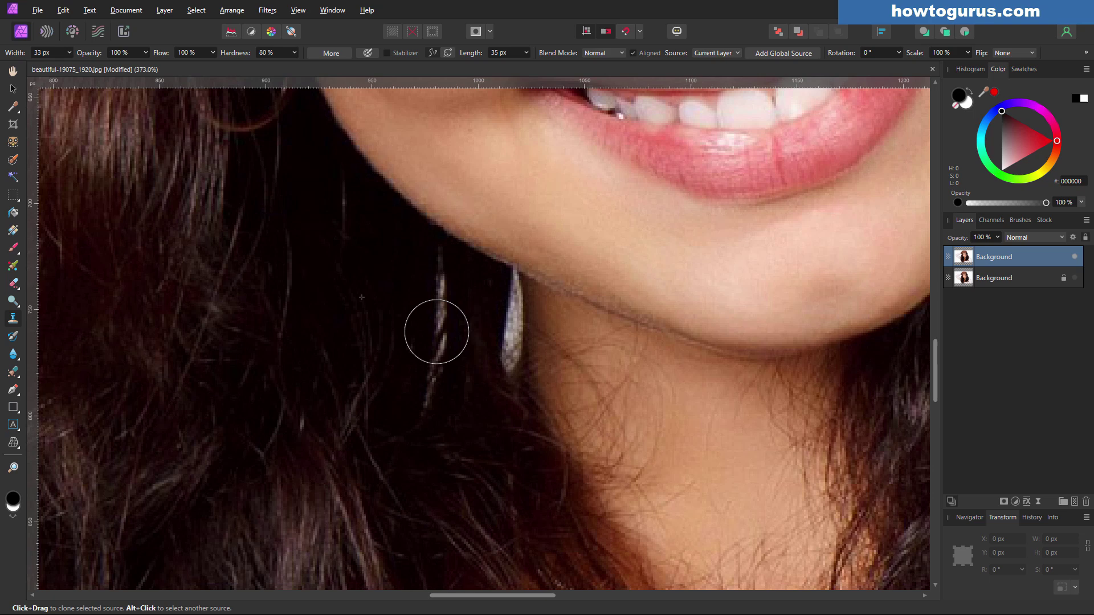
pyautogui.moveTo(437, 331)
pyautogui.mouseDown()
pyautogui.moveTo(425, 330)
pyautogui.moveTo(425, 435)
pyautogui.moveTo(412, 417)
pyautogui.mouseUp()
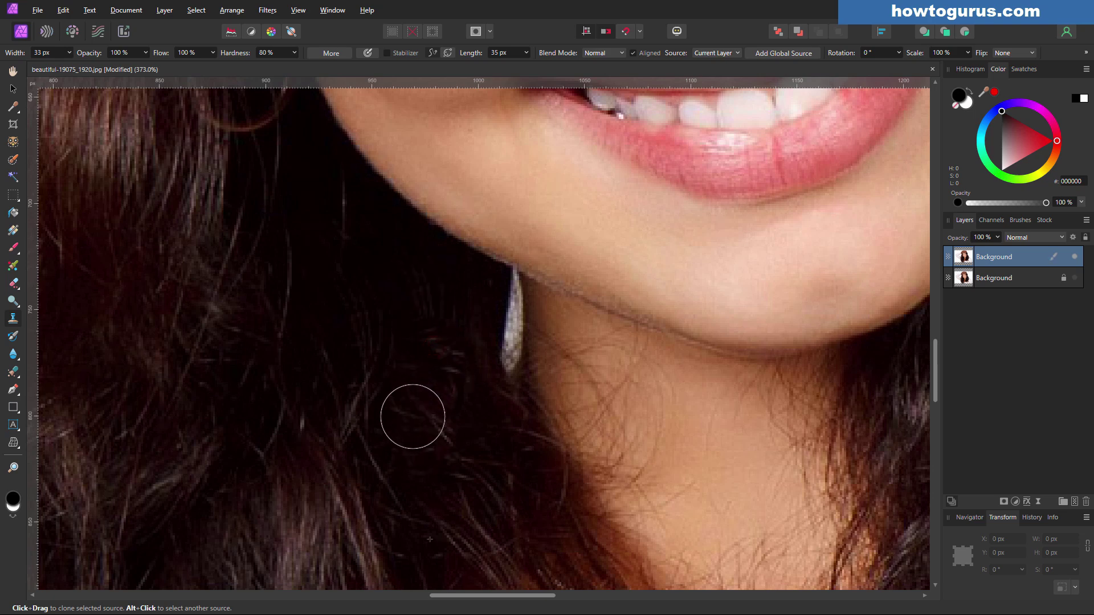
pyautogui.keyDown('alt'); pyautogui.click(307, 215); pyautogui.keyUp('alt')
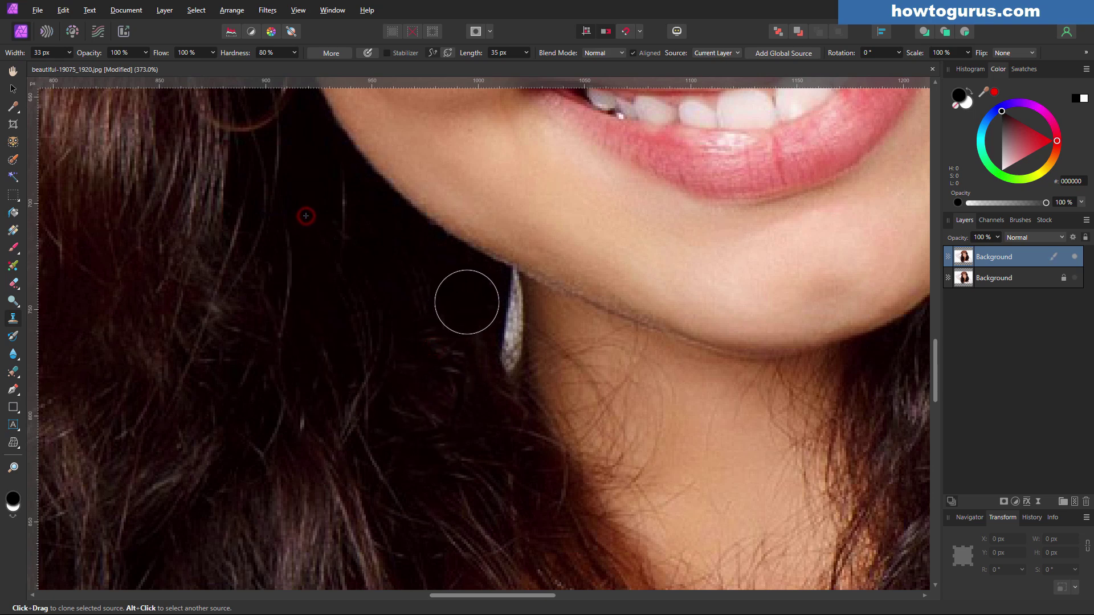
pyautogui.moveTo(483, 298)
pyautogui.mouseDown()
pyautogui.moveTo(490, 363)
pyautogui.moveTo(493, 319)
pyautogui.mouseUp()
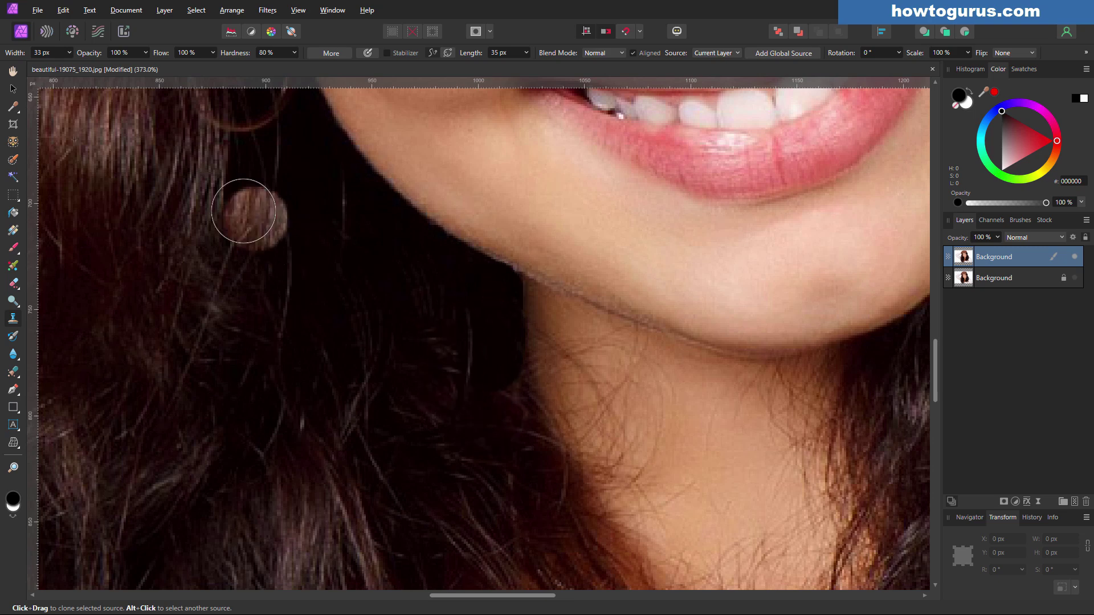
pyautogui.click(294, 53)
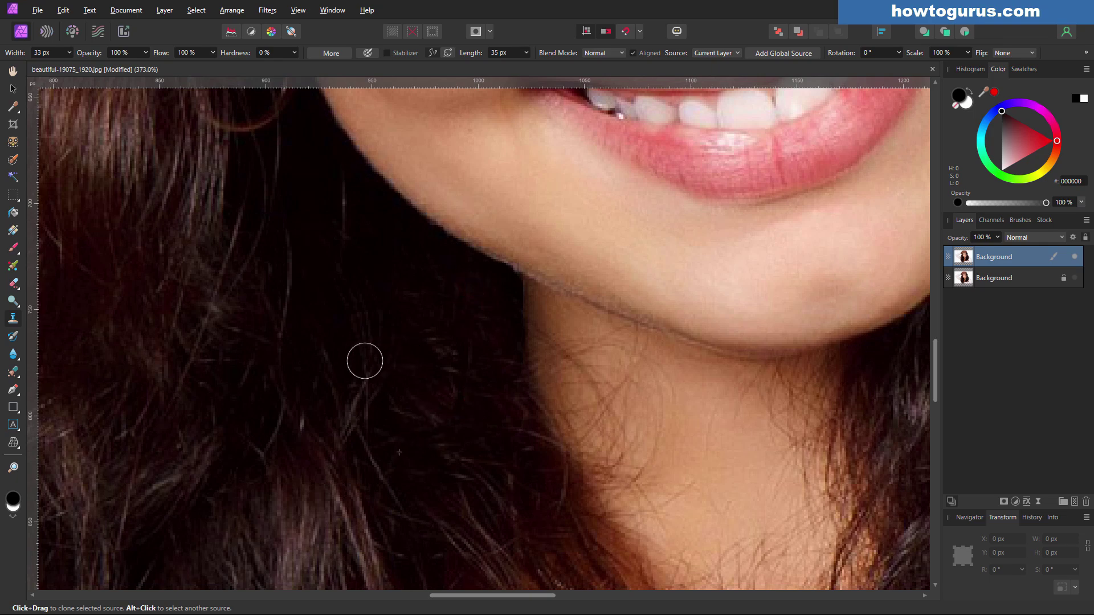
pyautogui.scroll(-6, 410, 348)
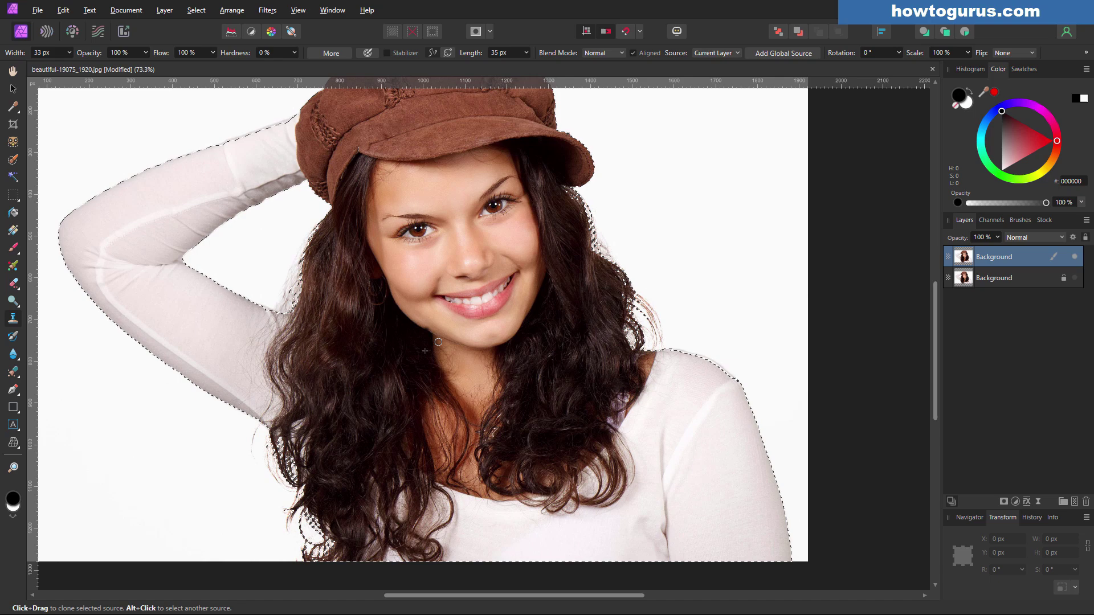
# Zoom out and fit the whole portrait in the window with Ctrl+0
pyautogui.scroll(-1, 381, 399)
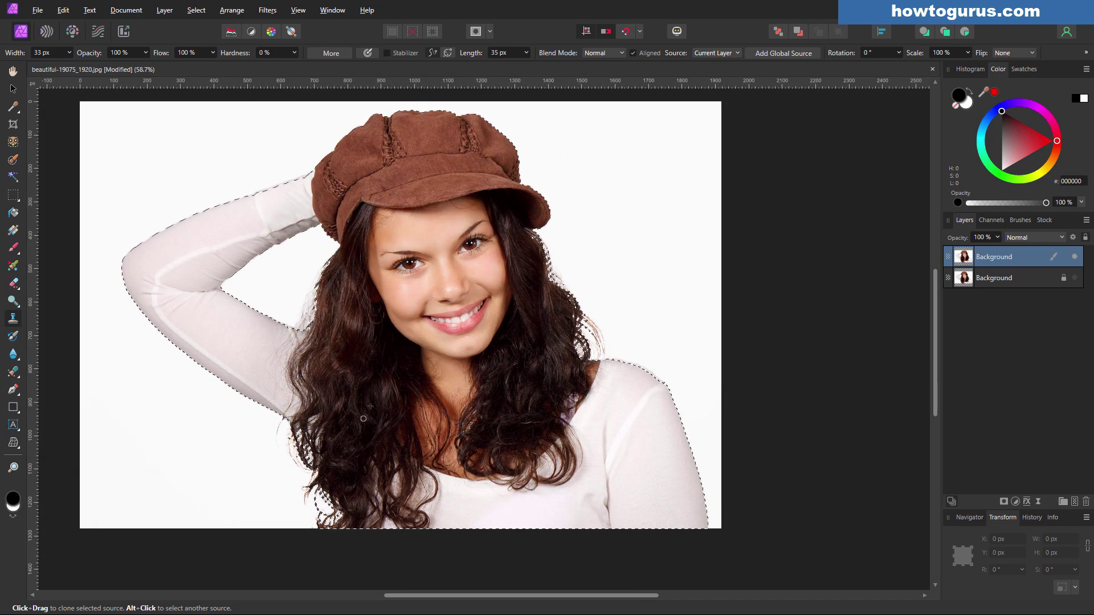
pyautogui.keyDown('alt'); pyautogui.click(458, 295); pyautogui.keyUp('alt')
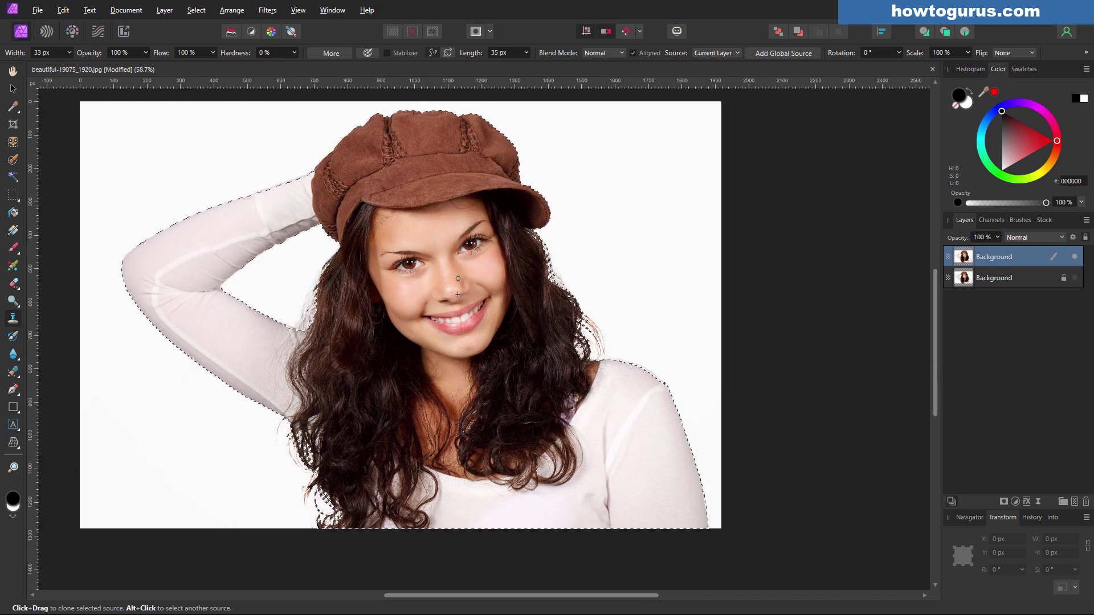
pyautogui.hotkey('ctrl', '0')
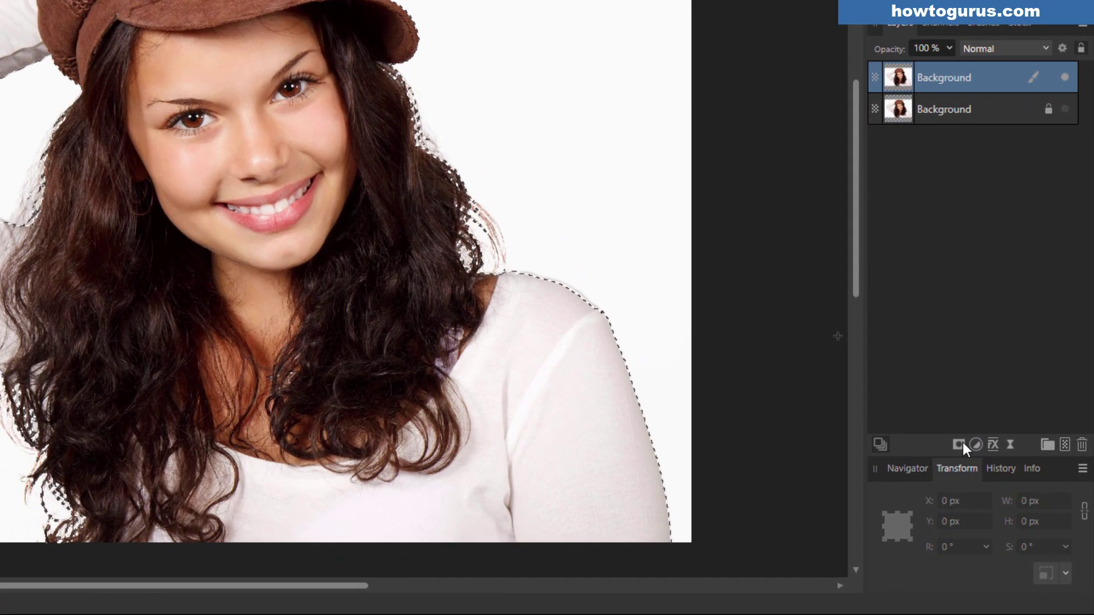
# Add a mask from the selection to the top layer, then deselect
pyautogui.click(957, 443)
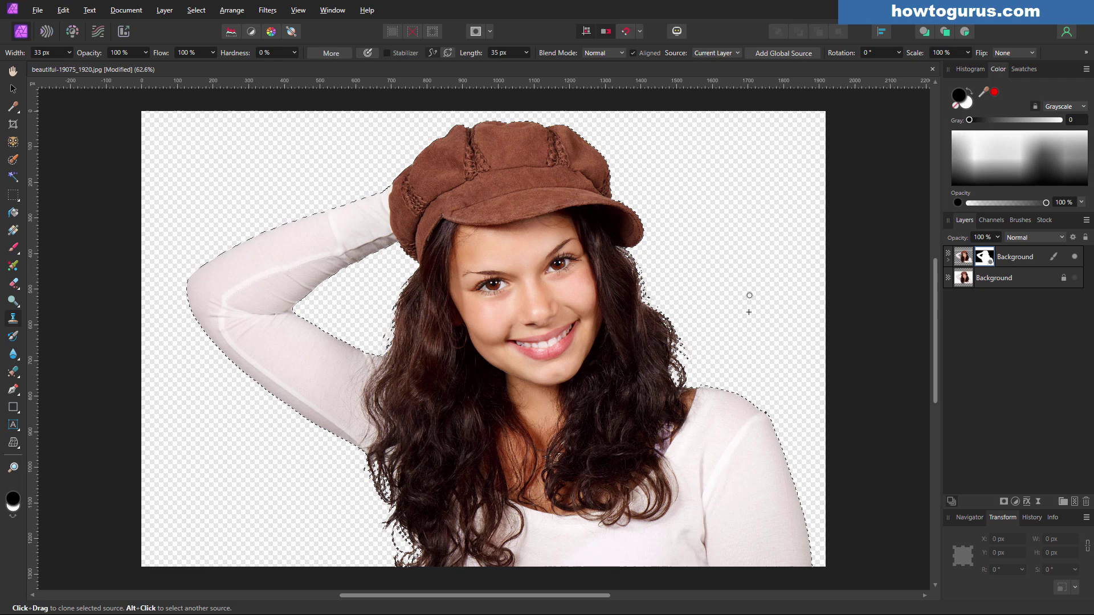
pyautogui.hotkey('ctrl', 'd')
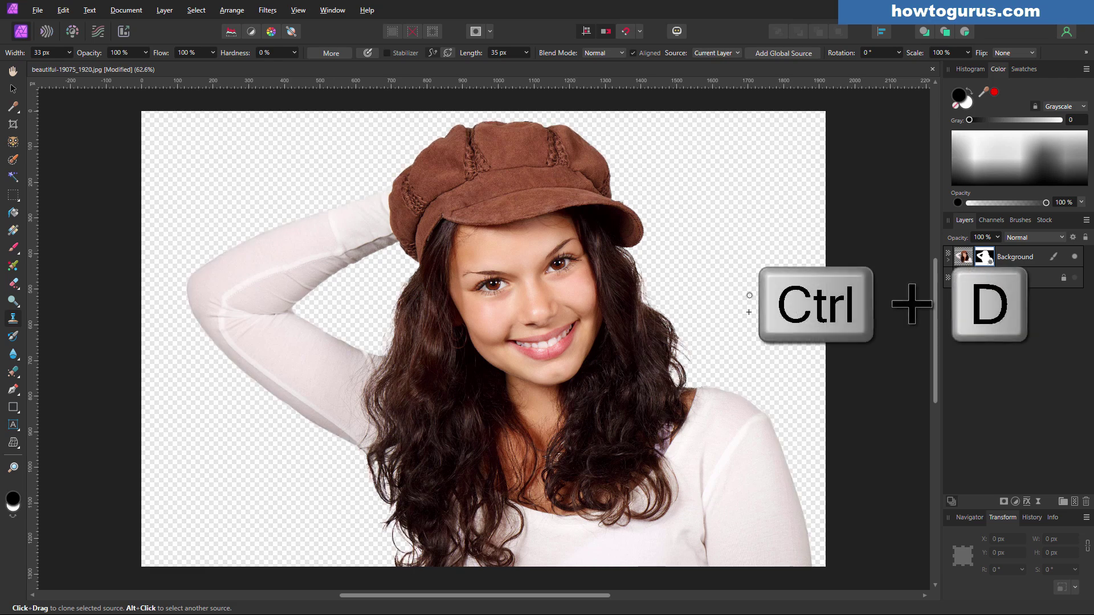